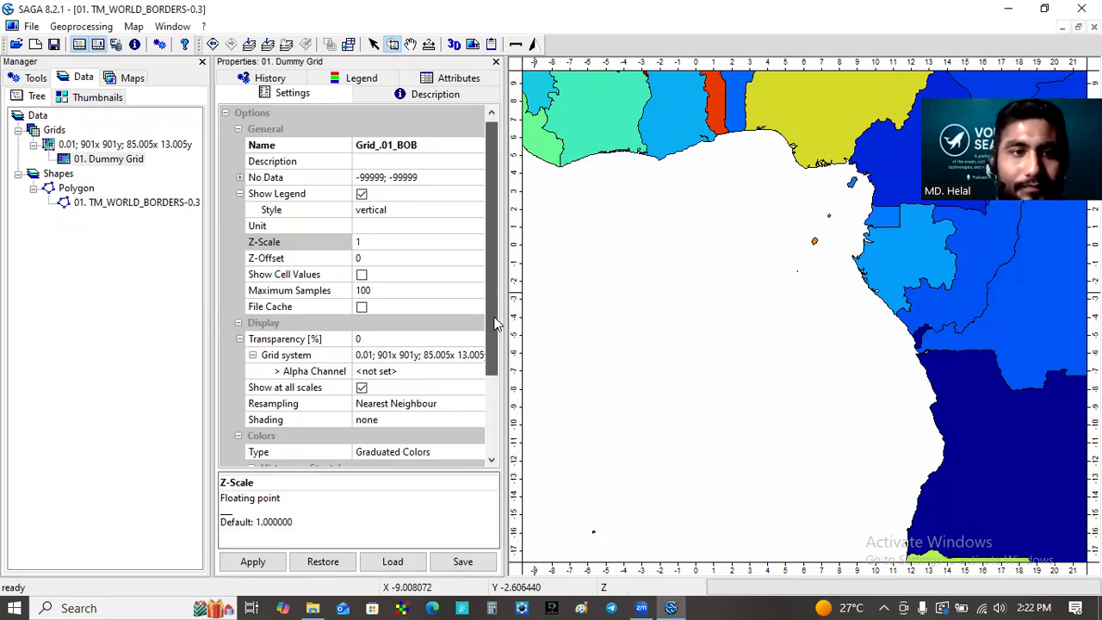
# Apply the new name Grid_.01_BOB to the dummy grid's settings
pyautogui.scroll(-1, 497, 317)
pyautogui.scroll(1, 486, 249)
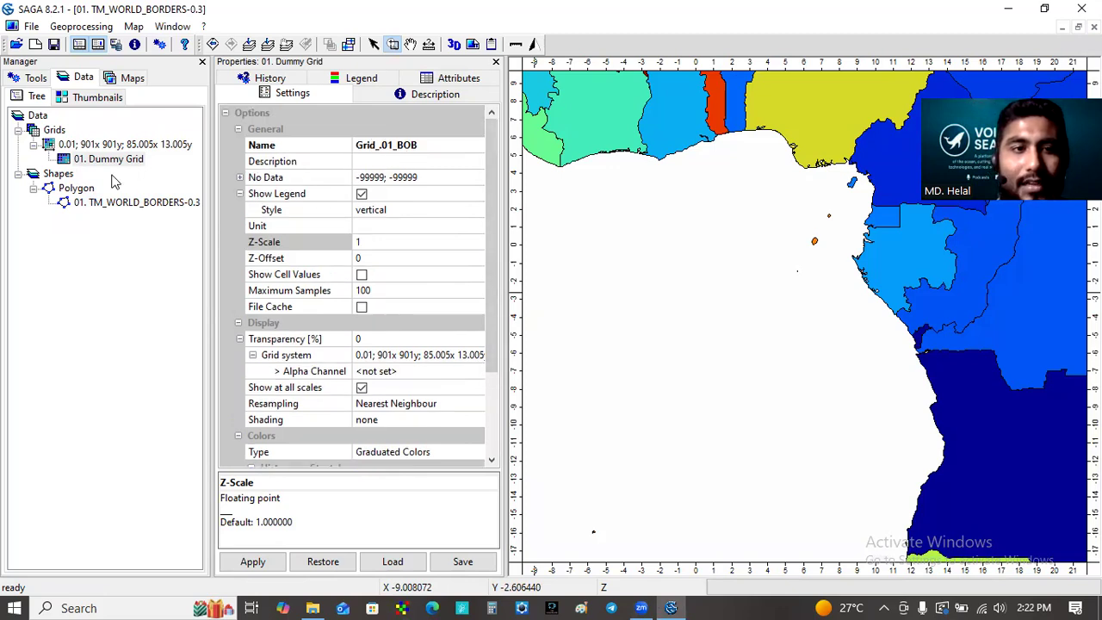
pyautogui.click(266, 562)
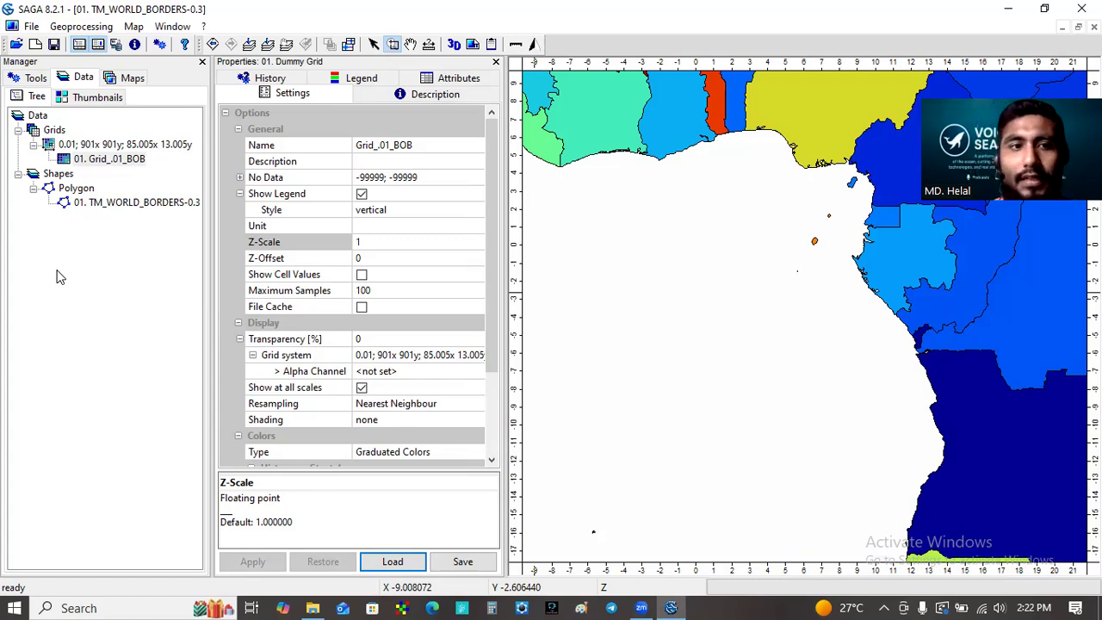
pyautogui.click(108, 161)
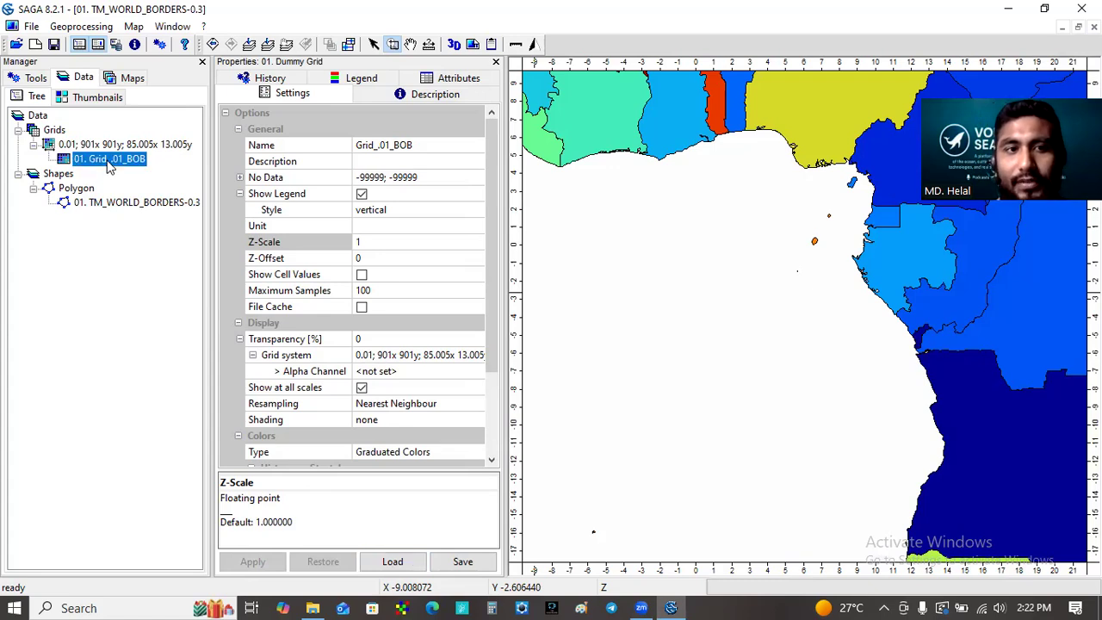
pyautogui.rightClick(104, 160)
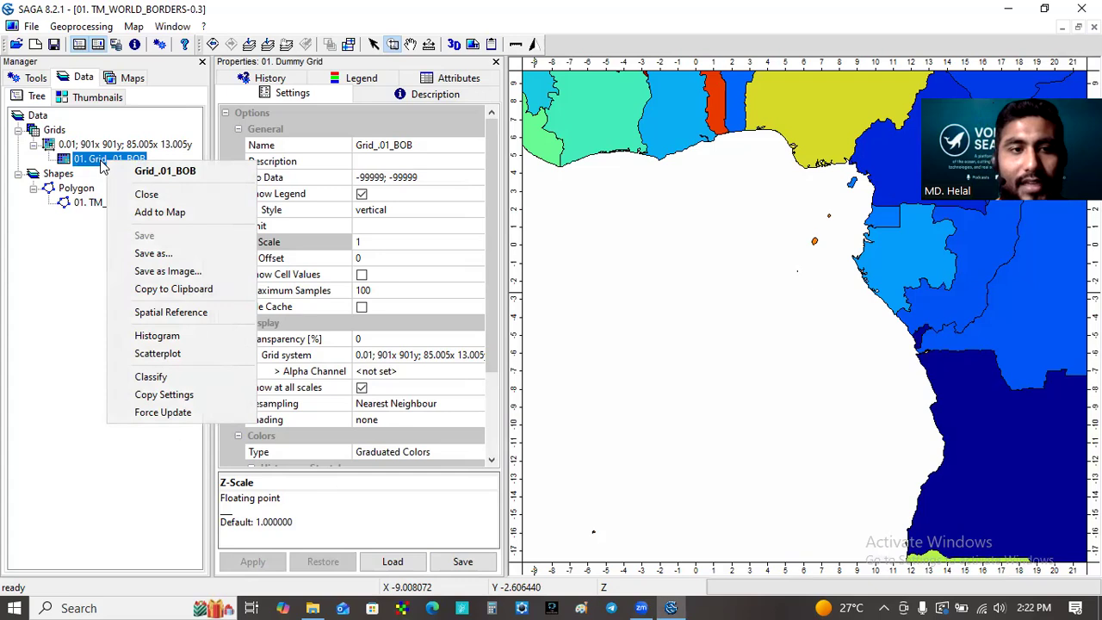
pyautogui.click(137, 257)
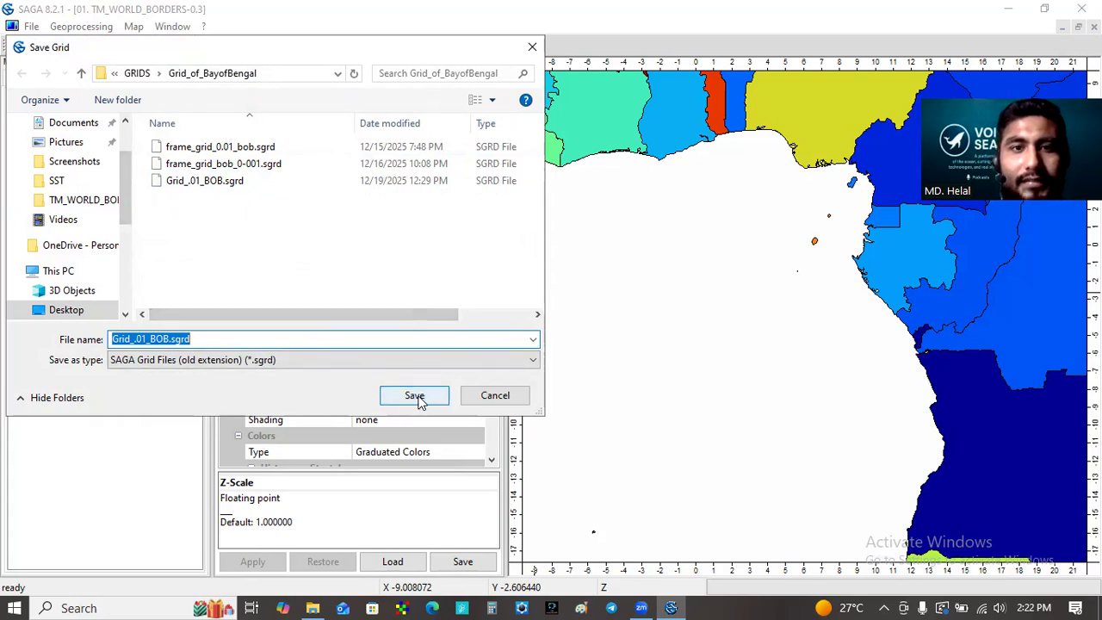
pyautogui.click(494, 395)
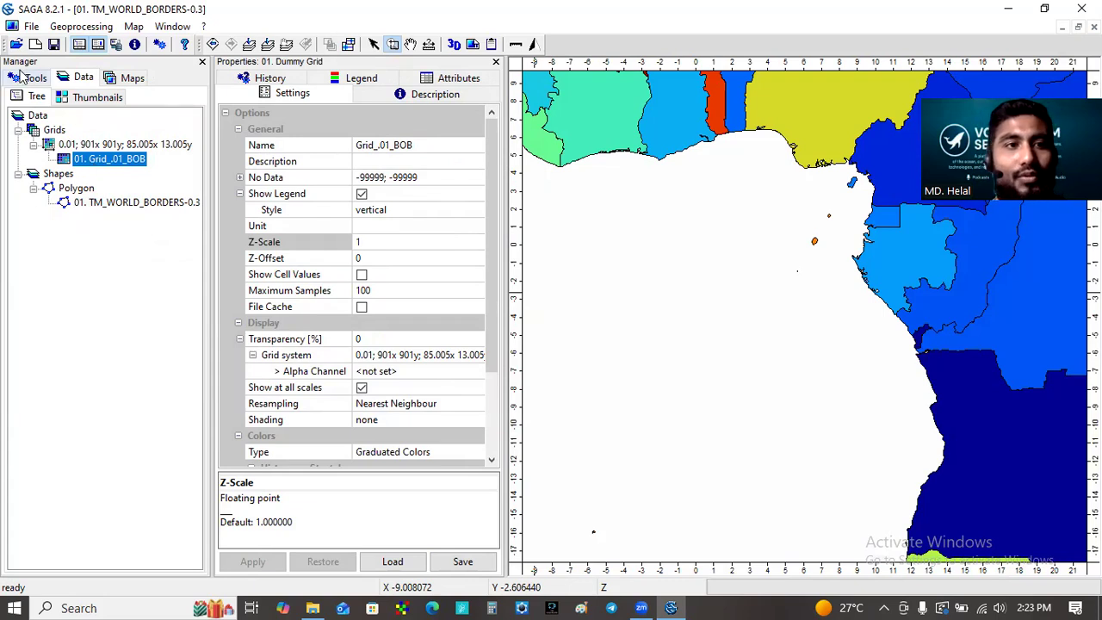
# Load the existing grid file frame_grid_bob_0-001.sgrd from the Grid_of_BayofBengal folder
pyautogui.click(31, 27)
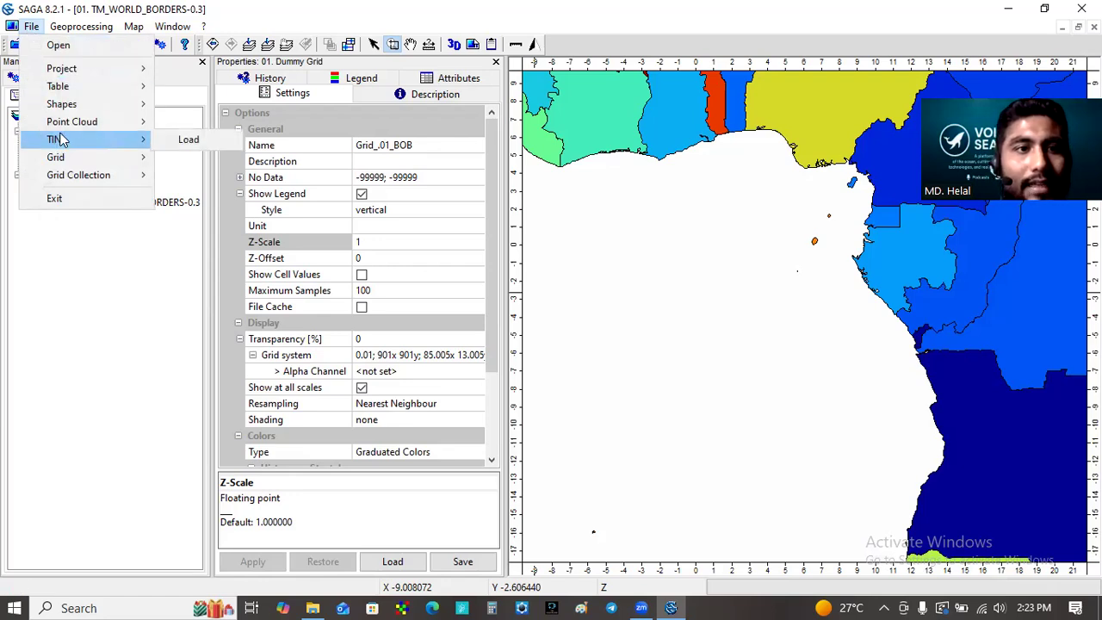
pyautogui.moveTo(83, 157)
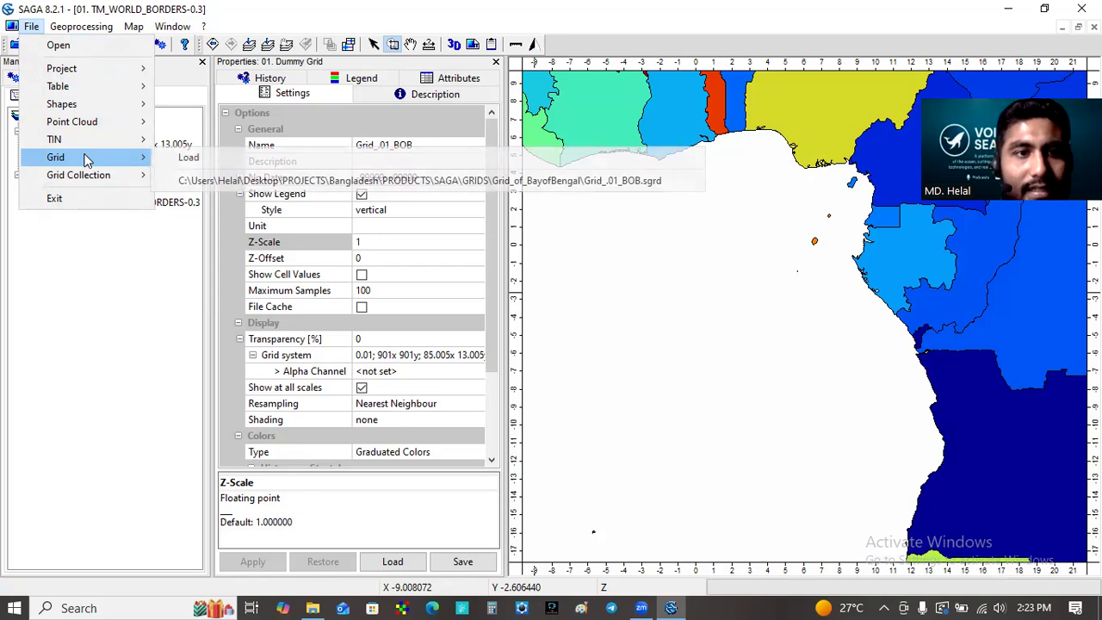
pyautogui.click(187, 159)
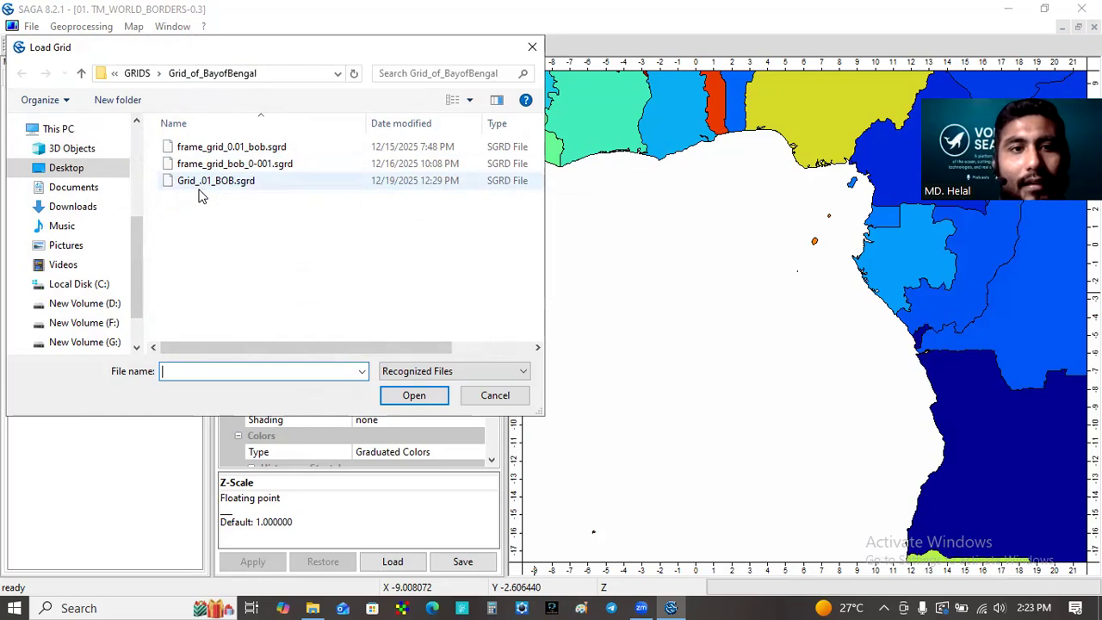
pyautogui.click(219, 164)
pyautogui.click(416, 396)
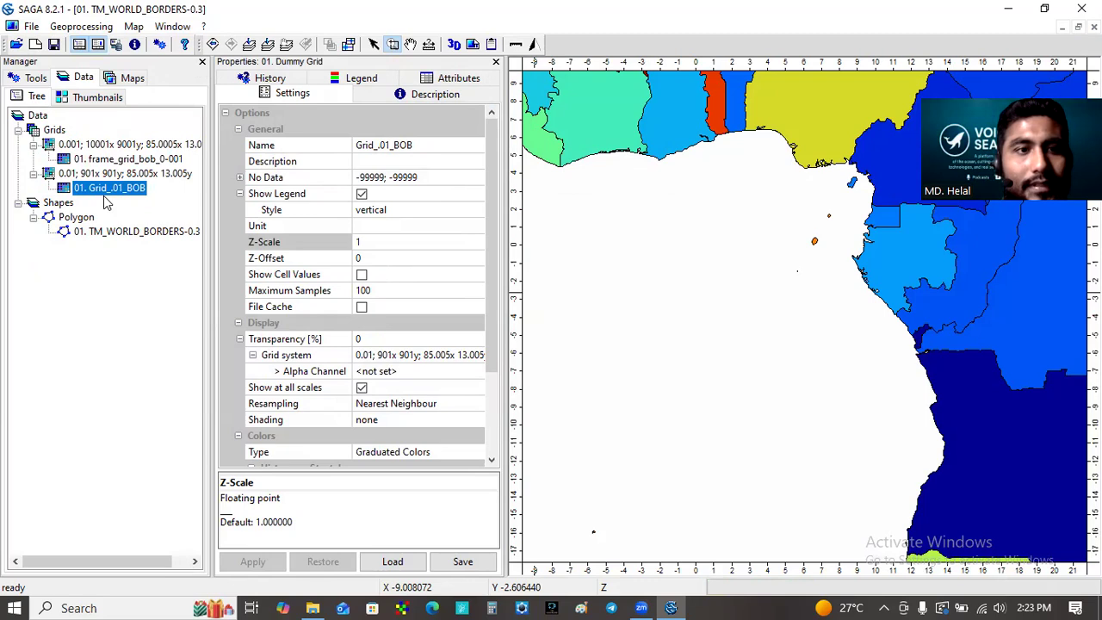
# Add the frame_grid_bob_0-001 grid to the TM_WORLD_BORDERS-0.3 map and zoom to that layer
pyautogui.rightClick(106, 162)
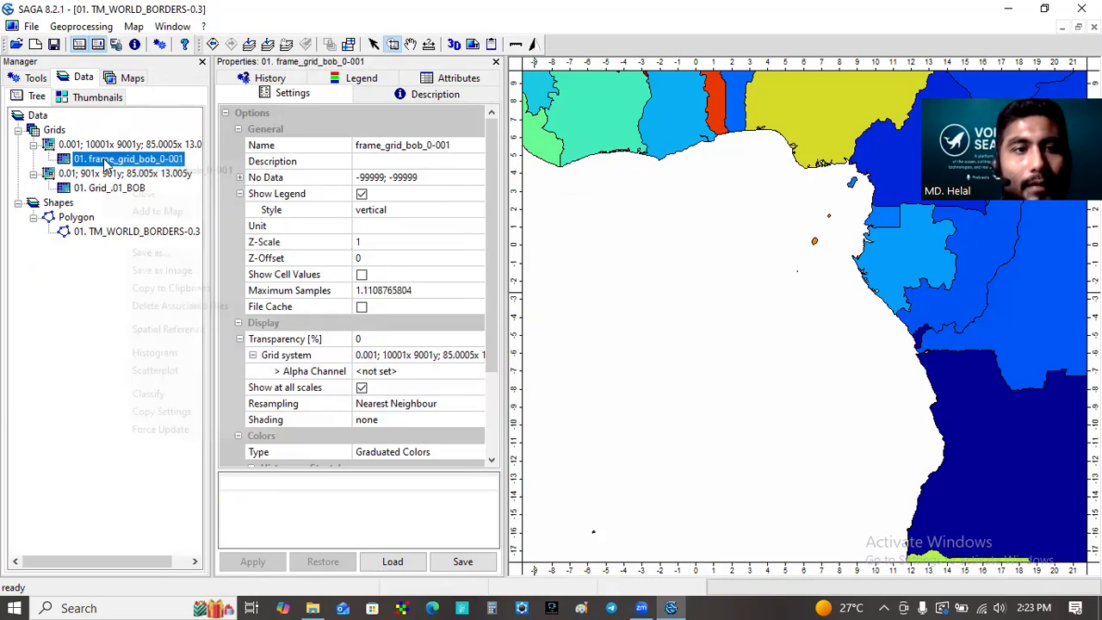
pyautogui.click(177, 215)
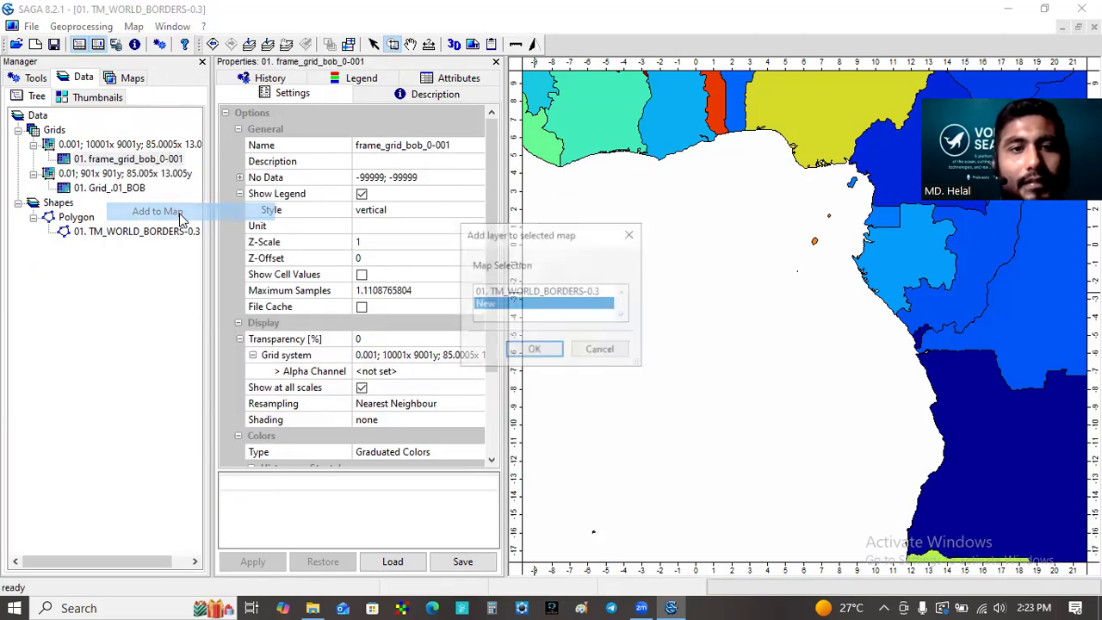
pyautogui.click(534, 350)
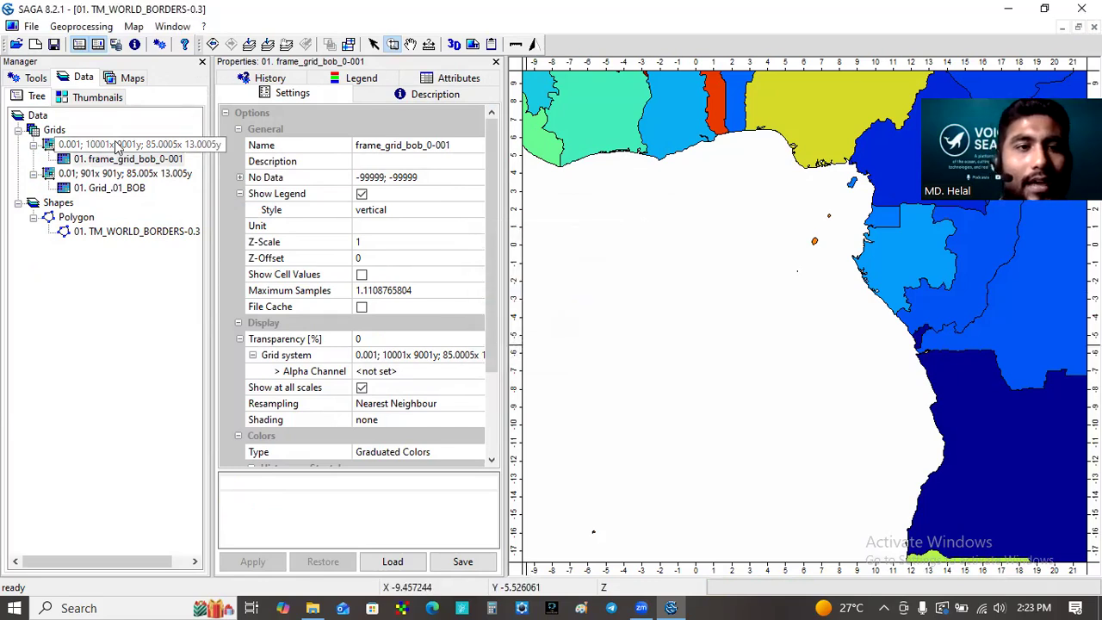
pyautogui.click(112, 160)
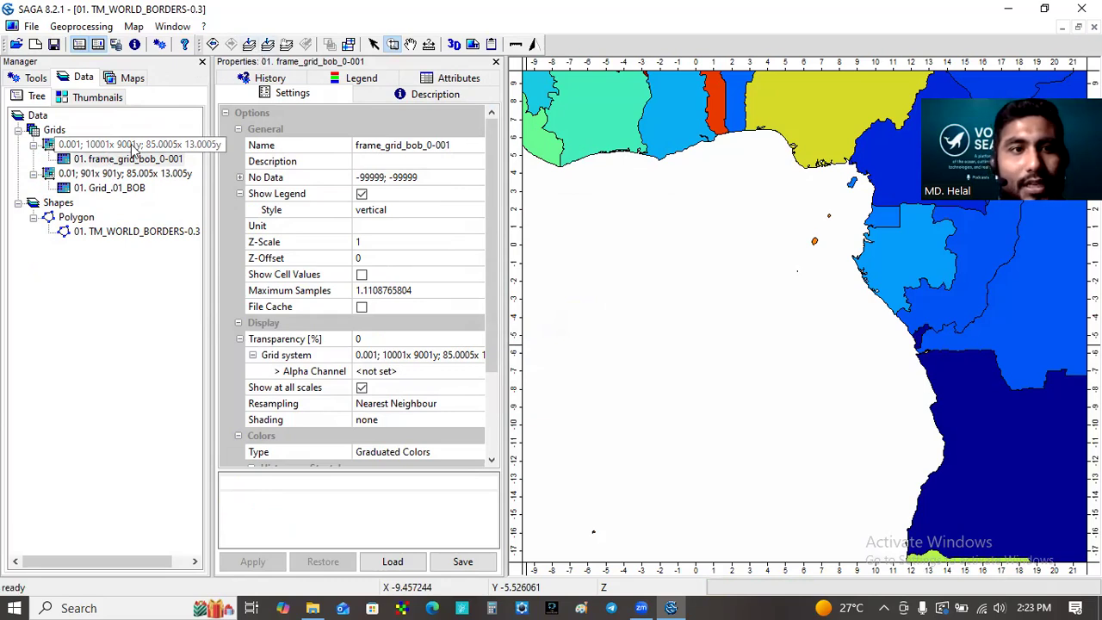
pyautogui.click(129, 160)
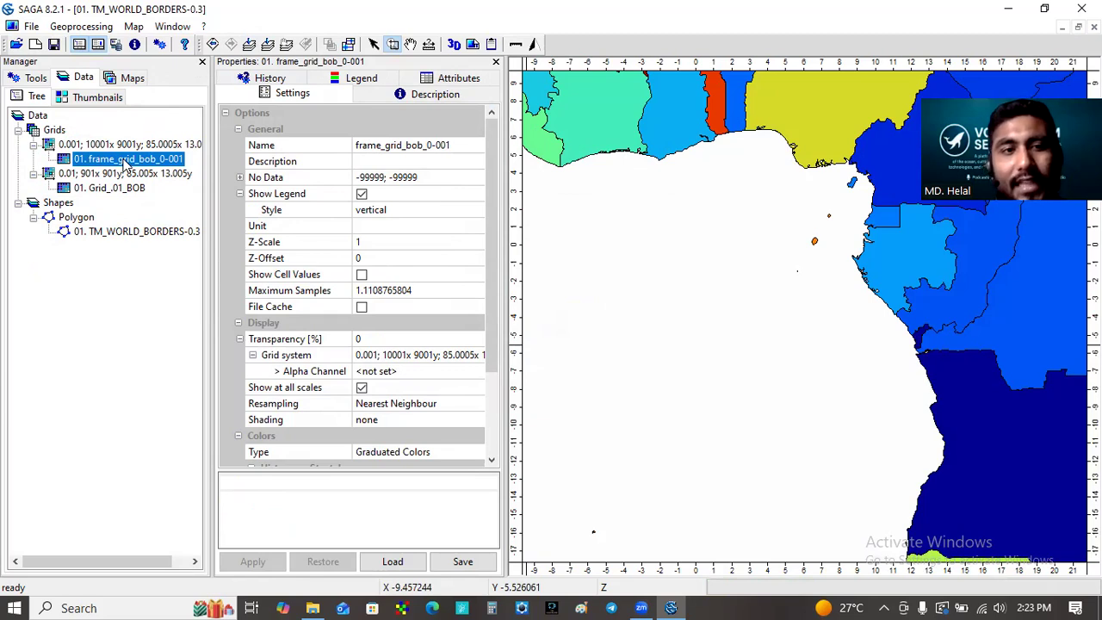
pyautogui.click(267, 47)
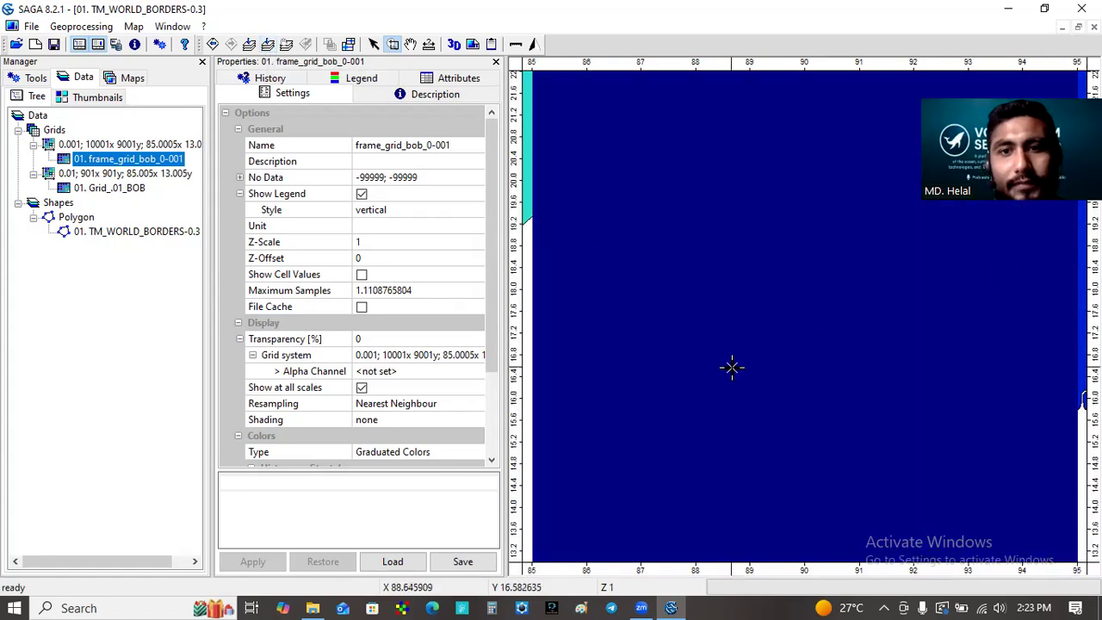
# Add the Grid_.01_BOB grid to the existing TM_WORLD_BORDERS-0.3 map and zoom to that layer
pyautogui.click(122, 191)
pyautogui.rightClick(121, 196)
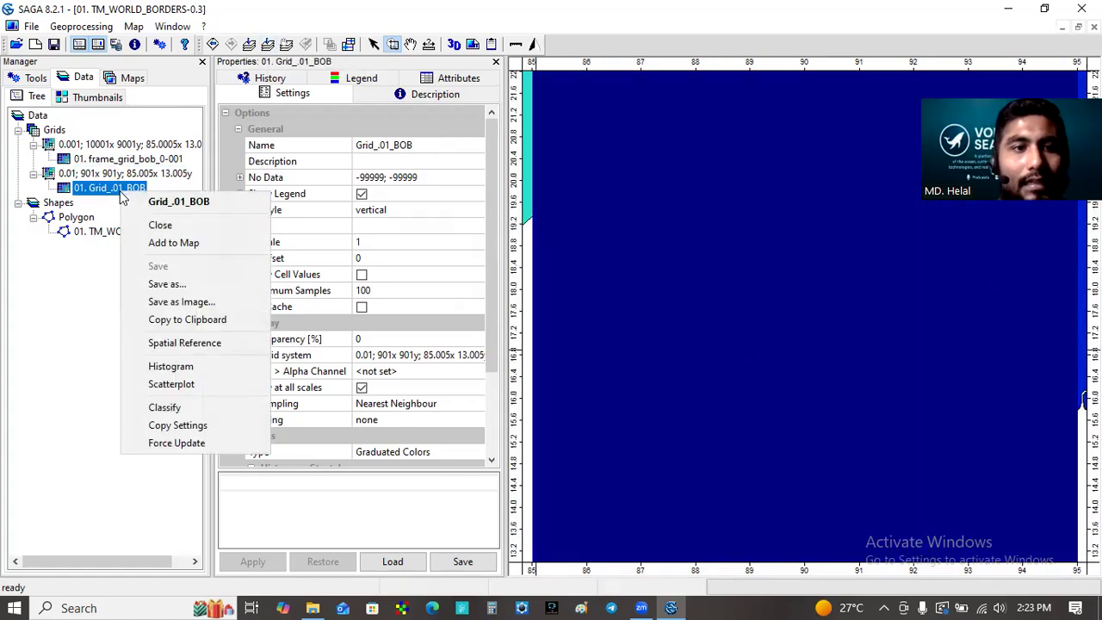
pyautogui.click(173, 244)
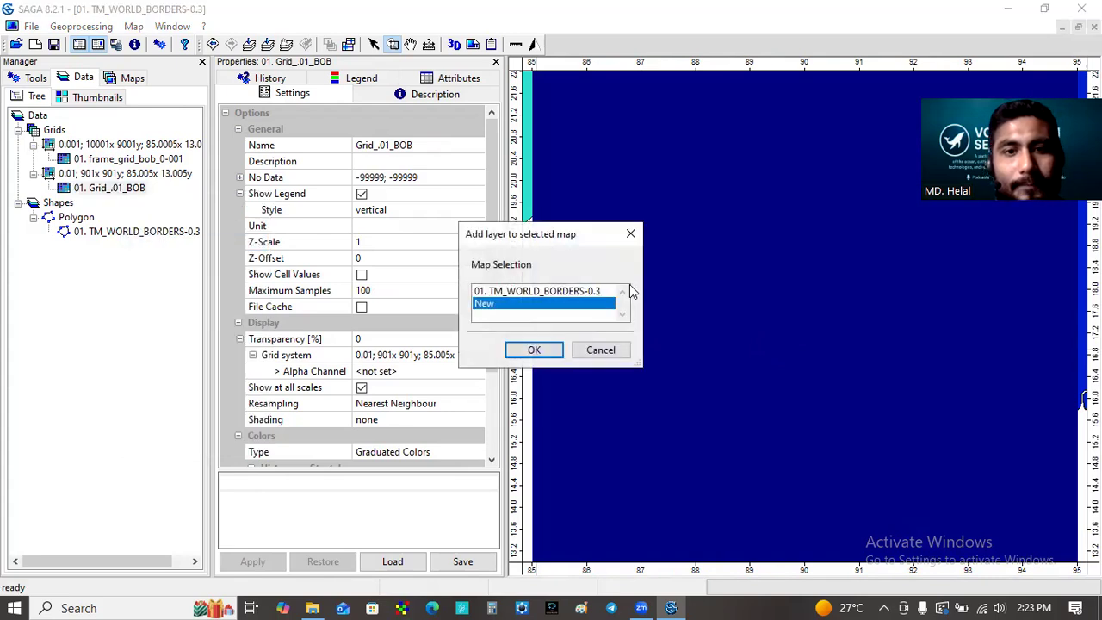
pyautogui.click(552, 293)
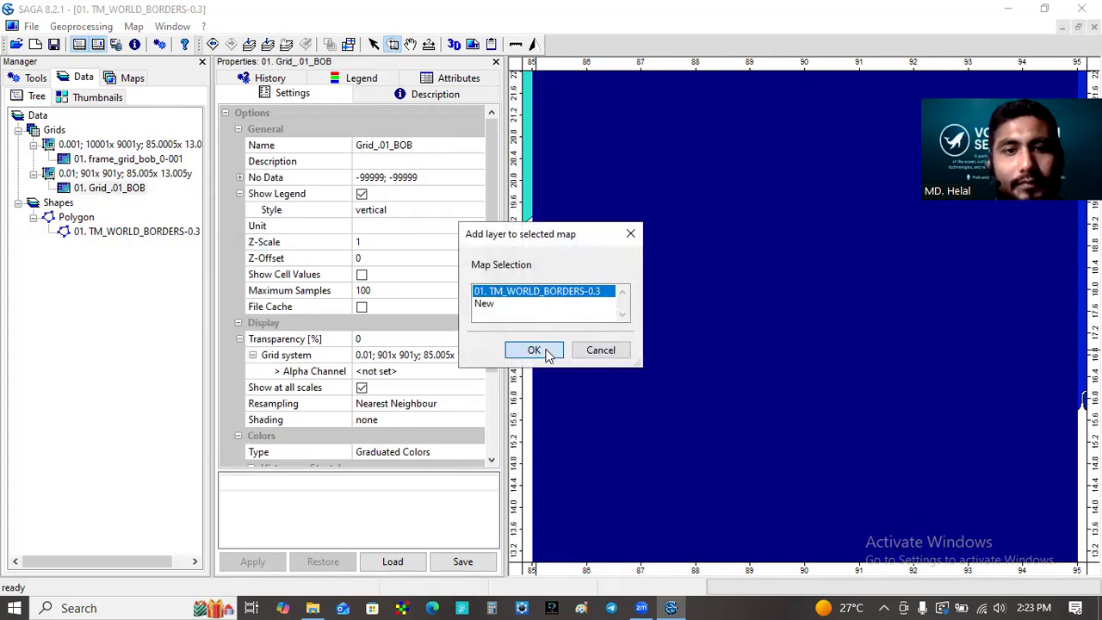
pyautogui.click(532, 350)
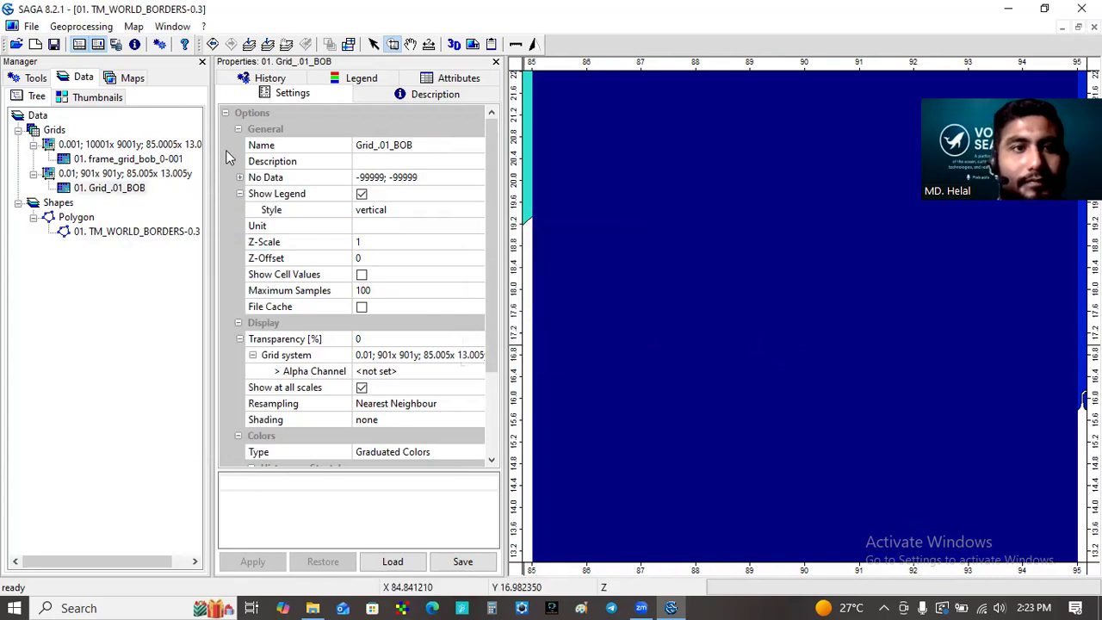
pyautogui.click(267, 47)
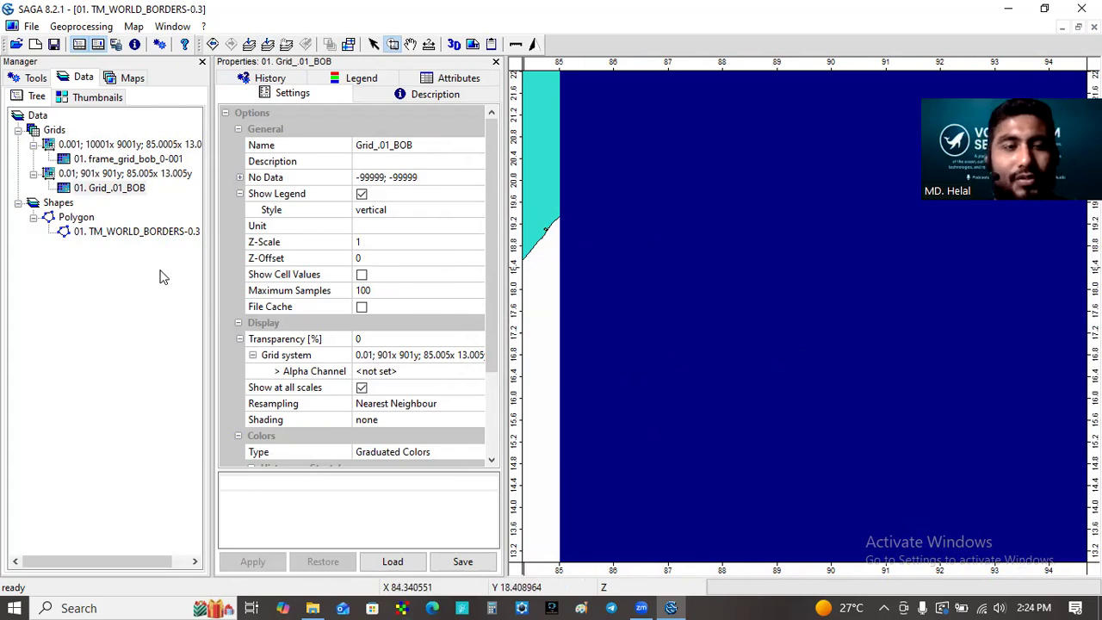
pyautogui.click(31, 26)
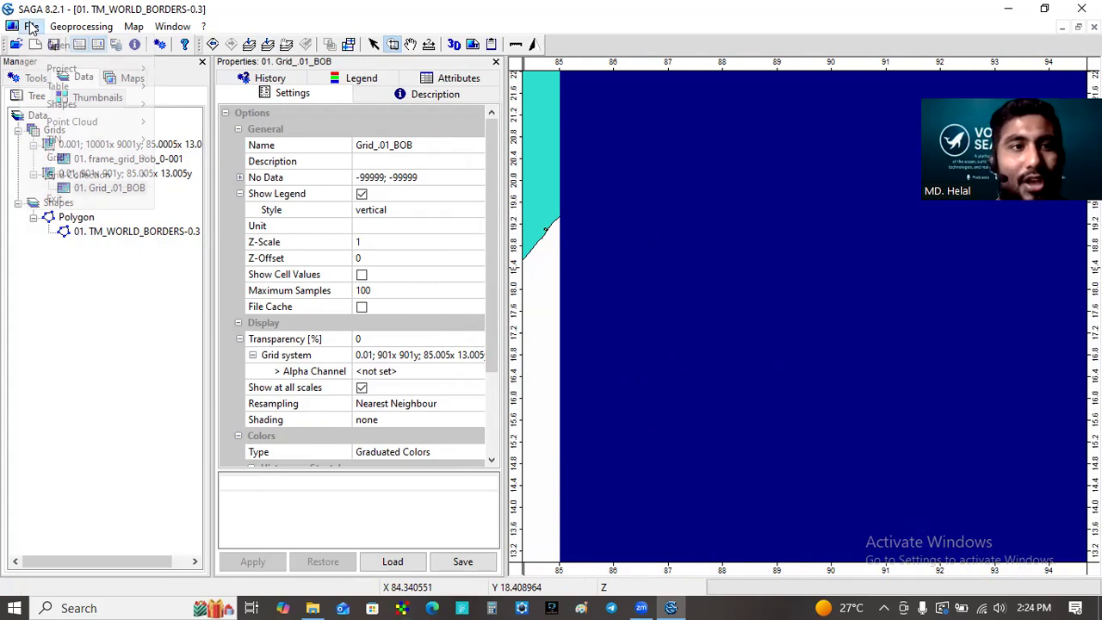
pyautogui.click(158, 401)
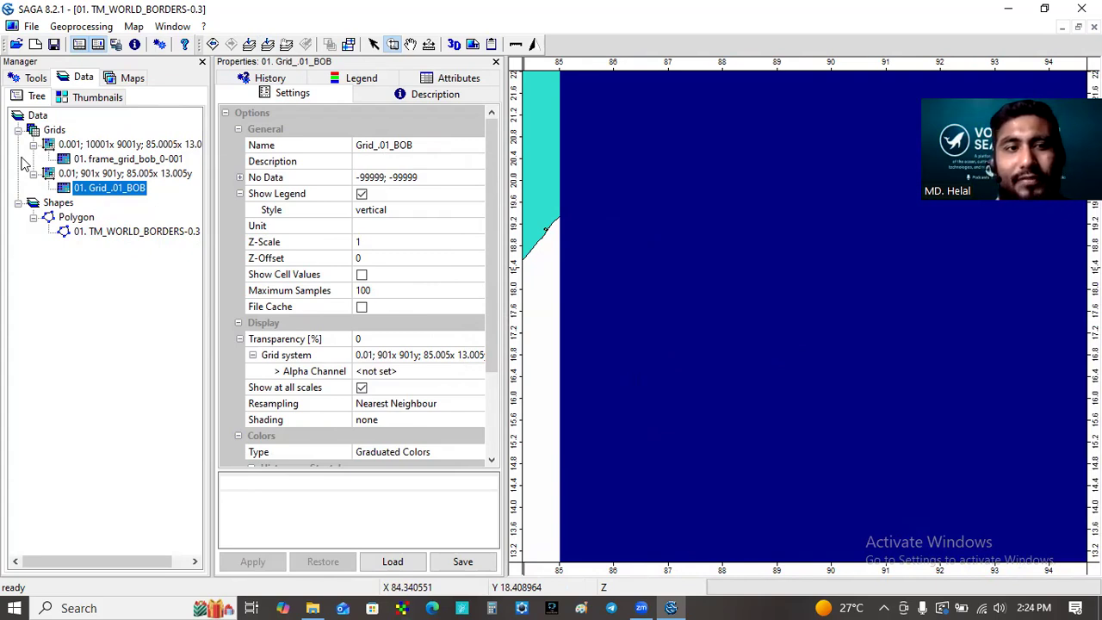
pyautogui.click(32, 27)
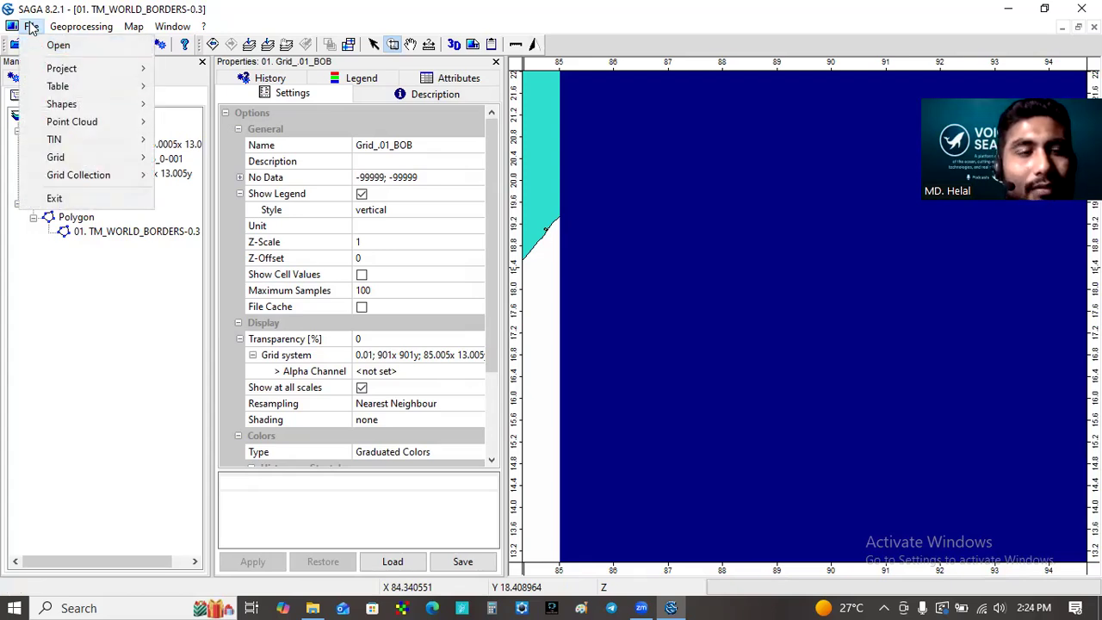
pyautogui.moveTo(71, 79)
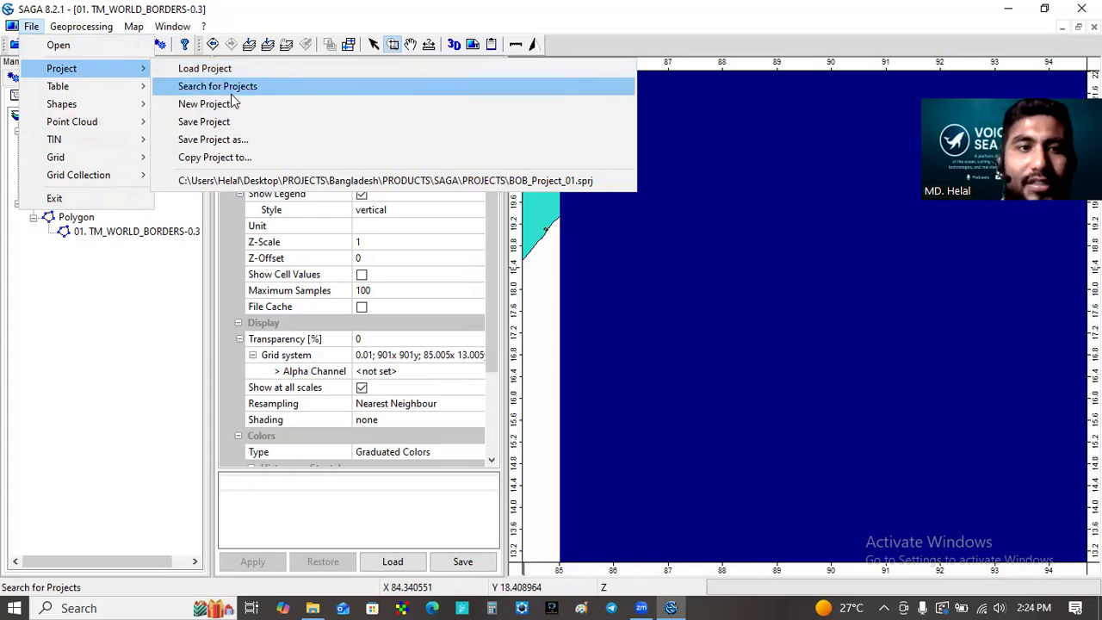
pyautogui.click(253, 142)
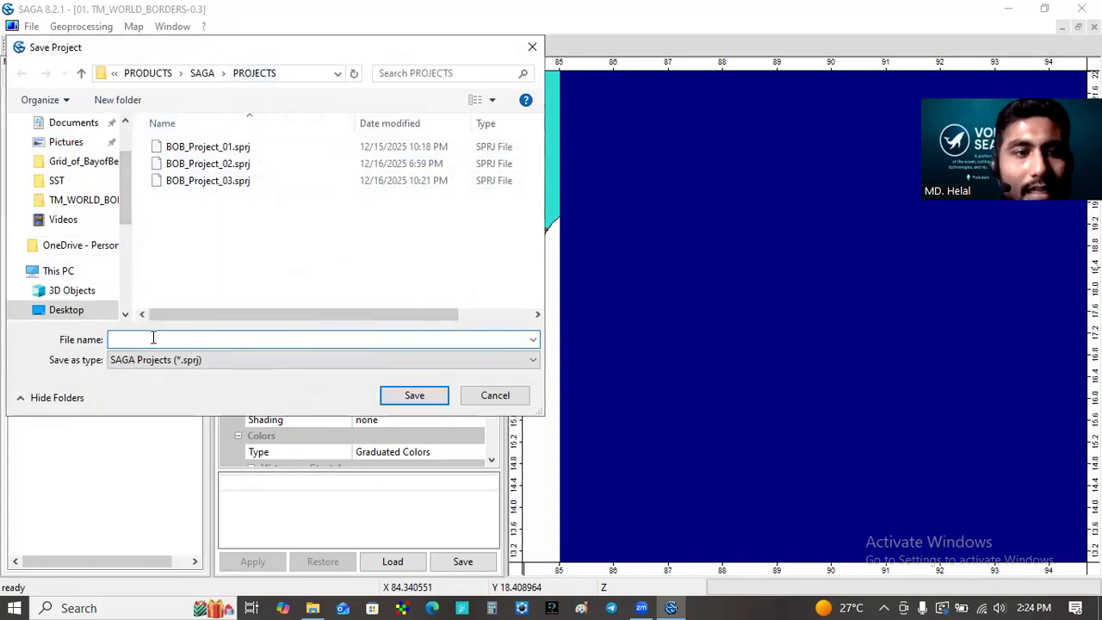
pyautogui.write('sljajpa')
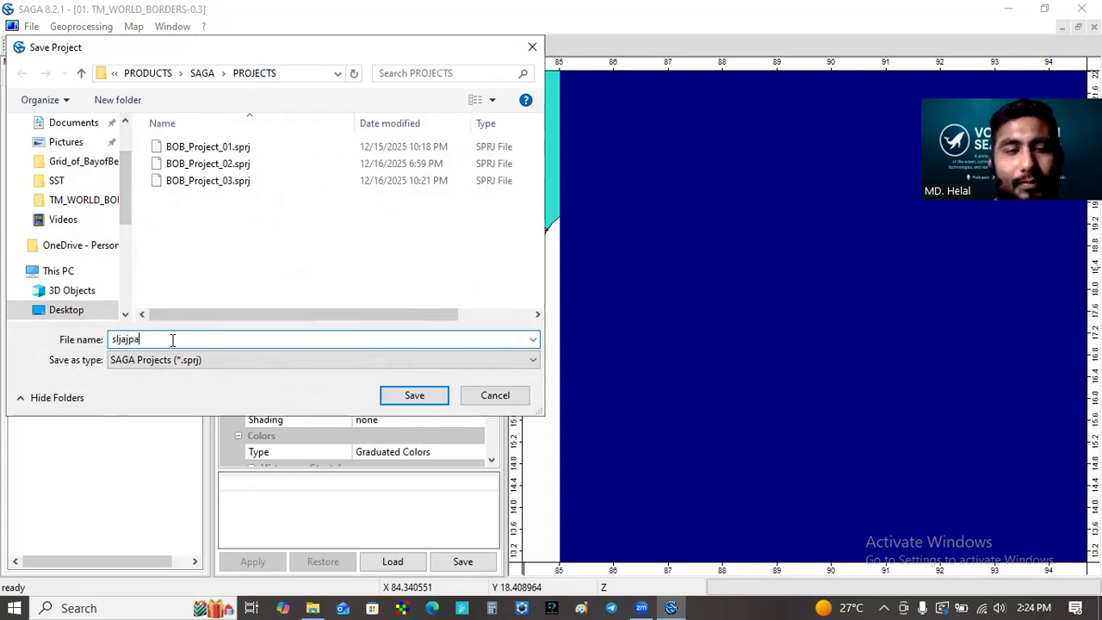
pyautogui.click(493, 397)
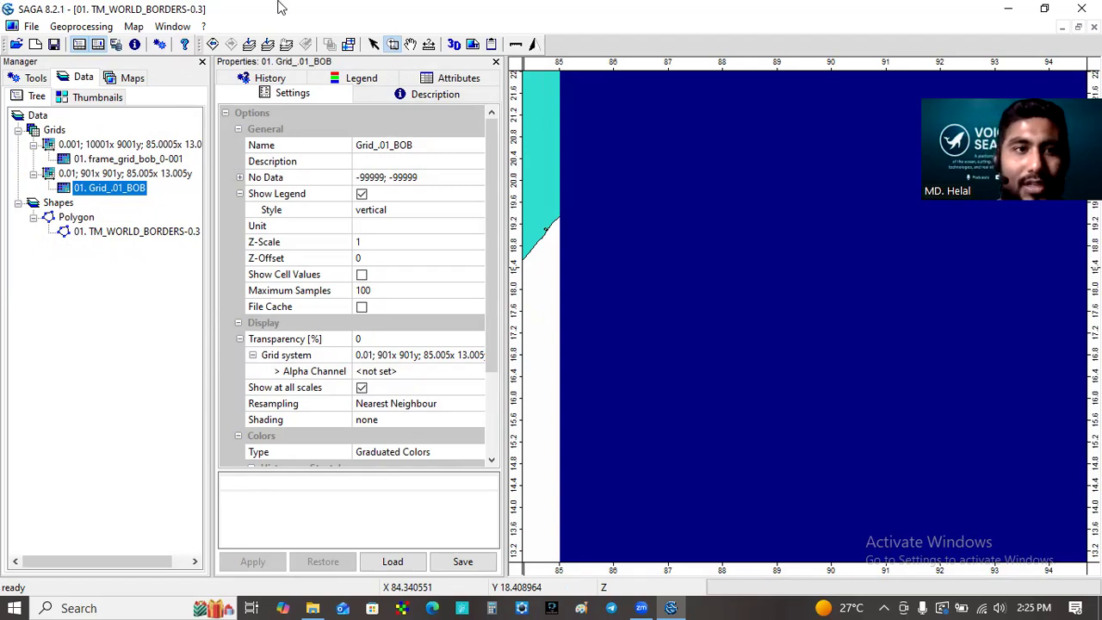
pyautogui.click(31, 26)
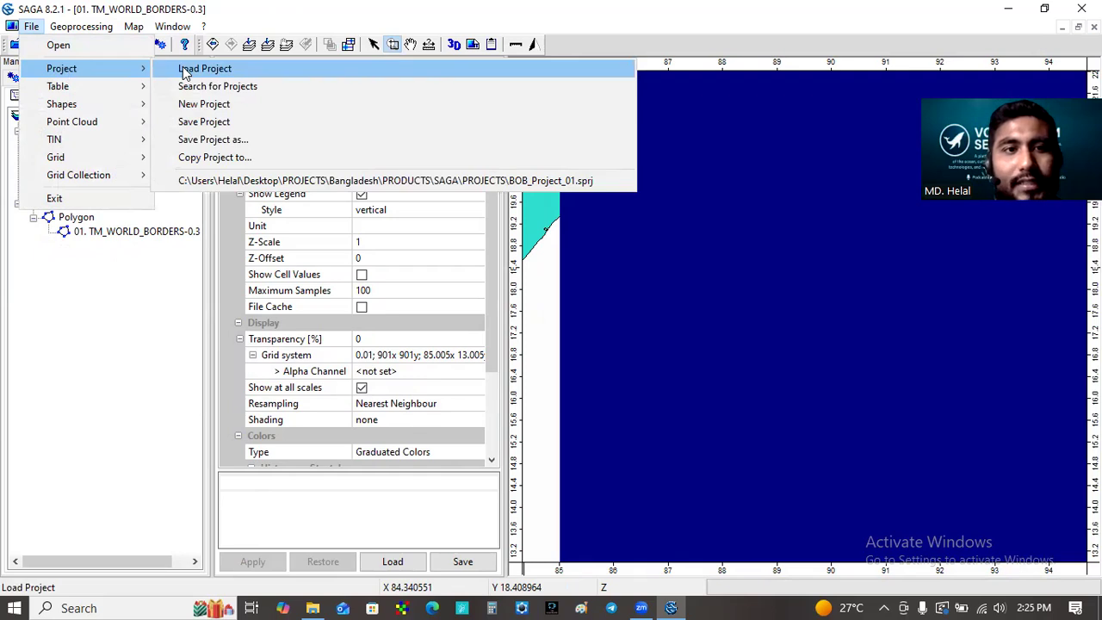
pyautogui.click(184, 69)
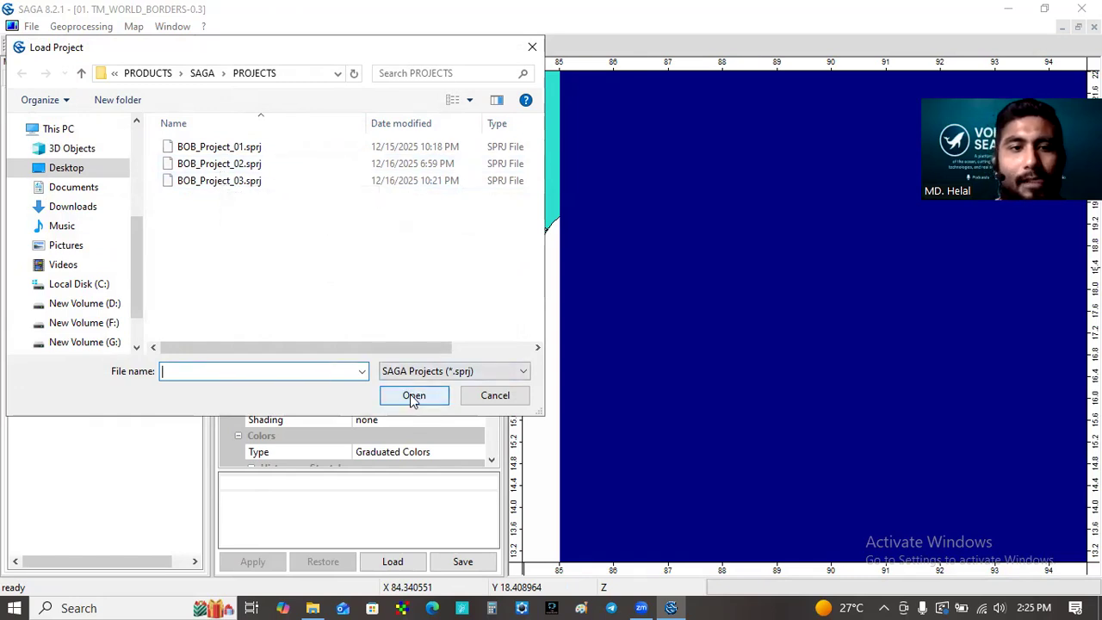
pyautogui.click(484, 398)
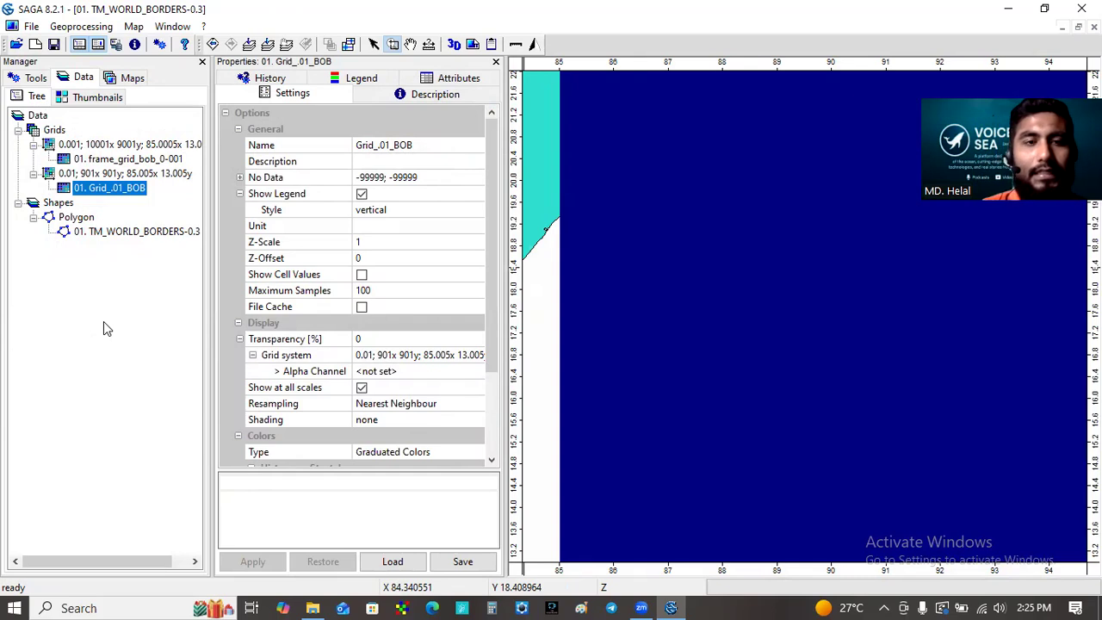